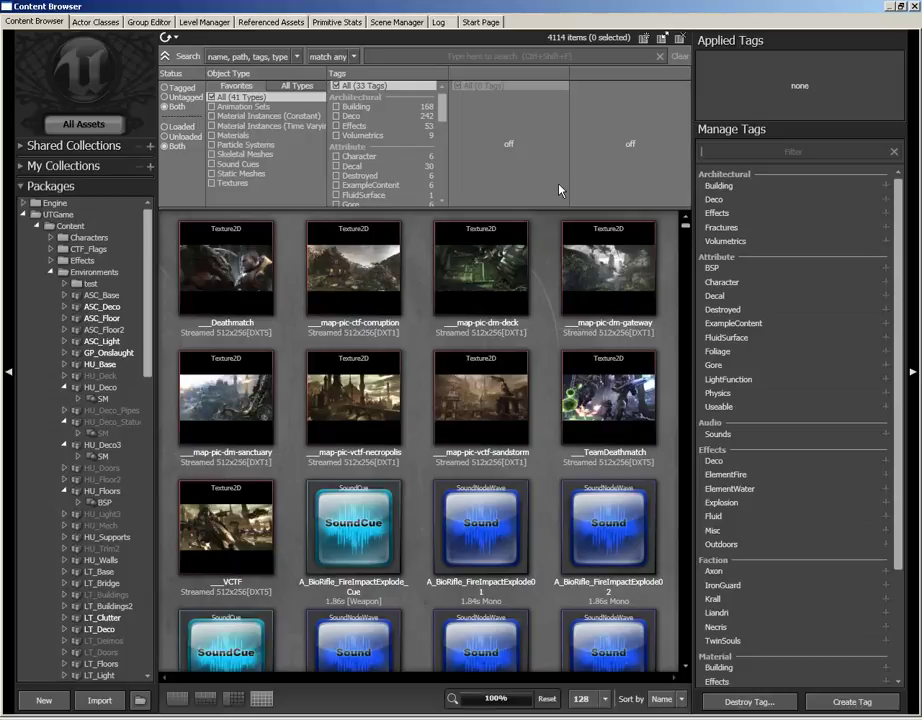
# - Collapse the asset search filter area and expand it again
pyautogui.click(165, 56)
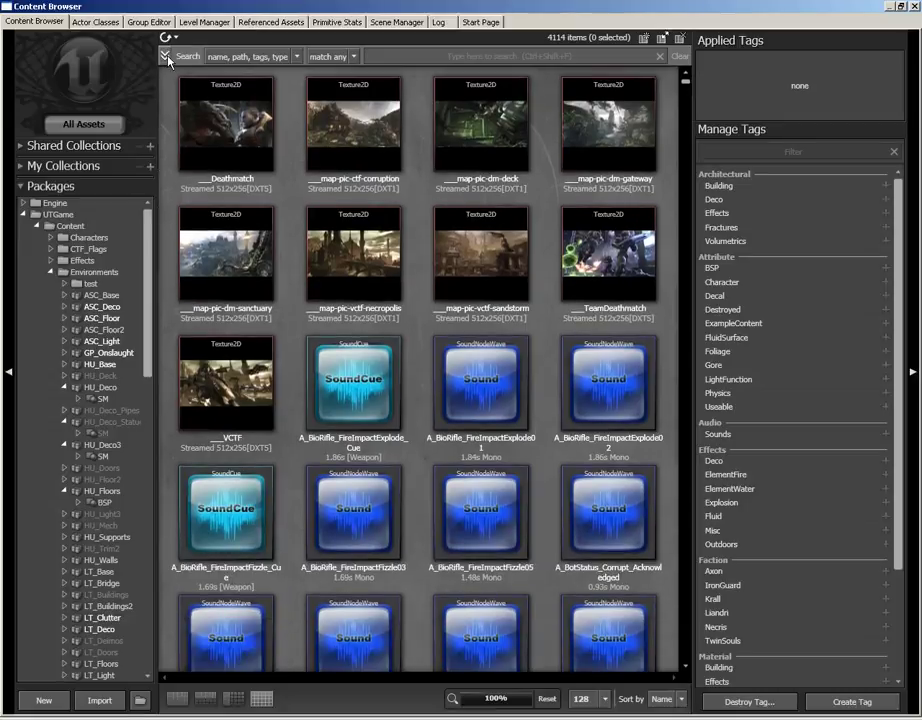
pyautogui.click(165, 56)
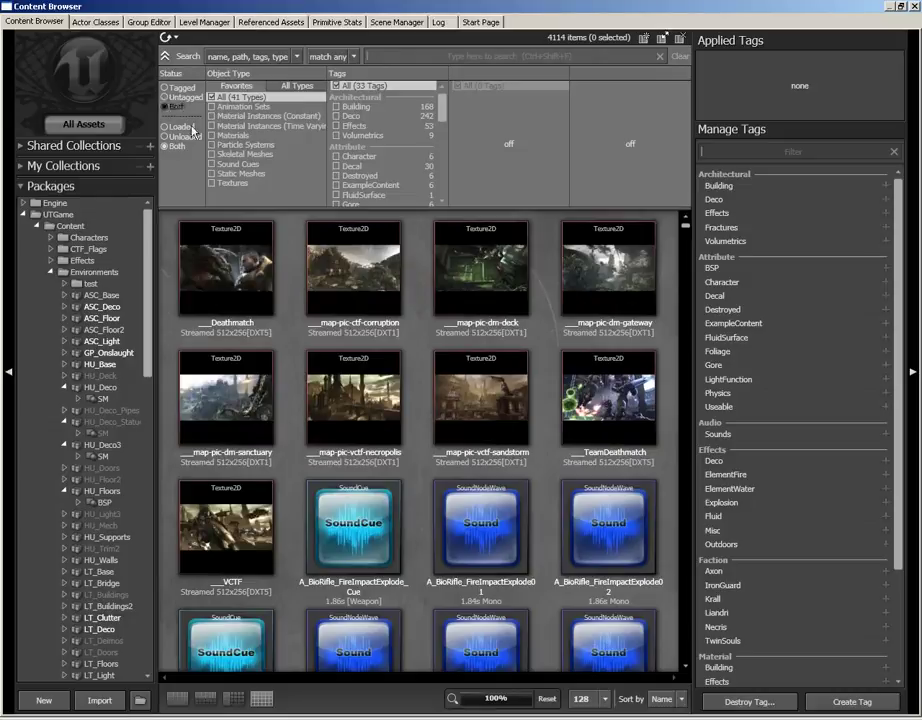
pyautogui.click(166, 57)
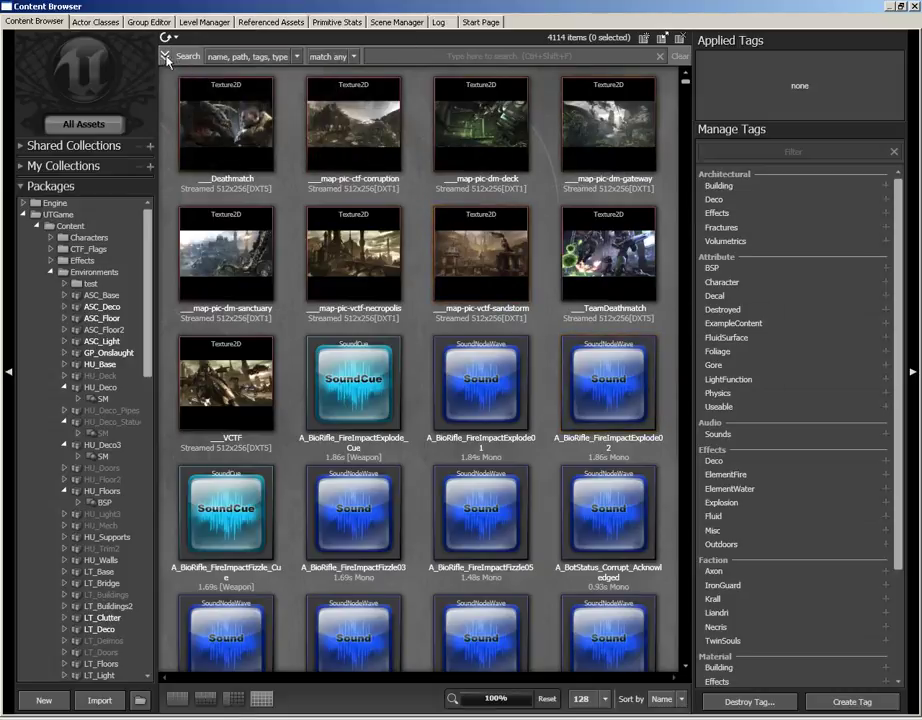
pyautogui.click(166, 57)
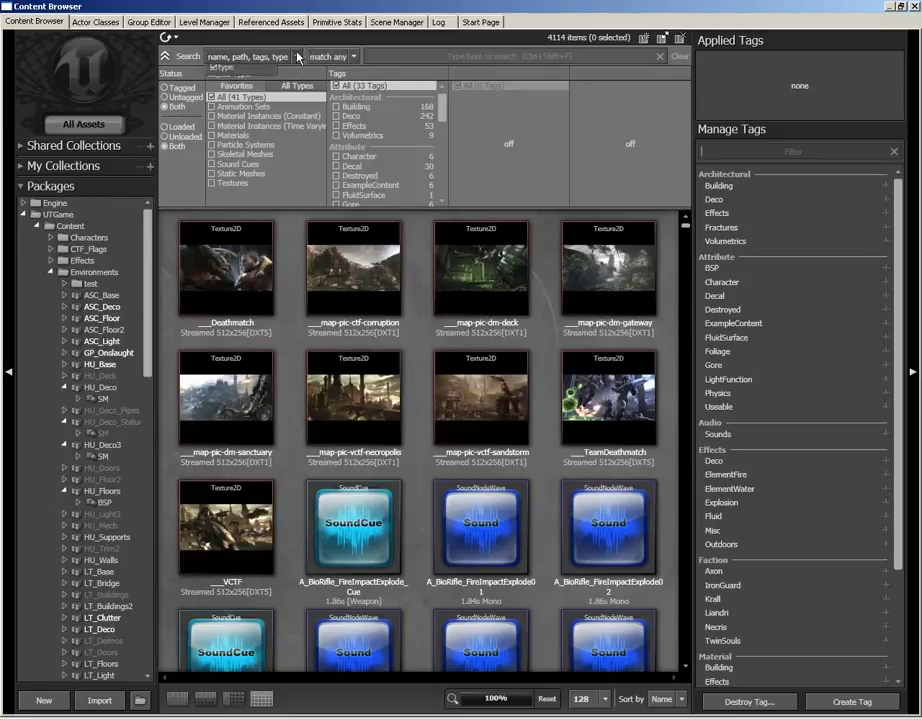
# - Review which asset attributes the search covers and the available match all and match any modes
pyautogui.click(268, 58)
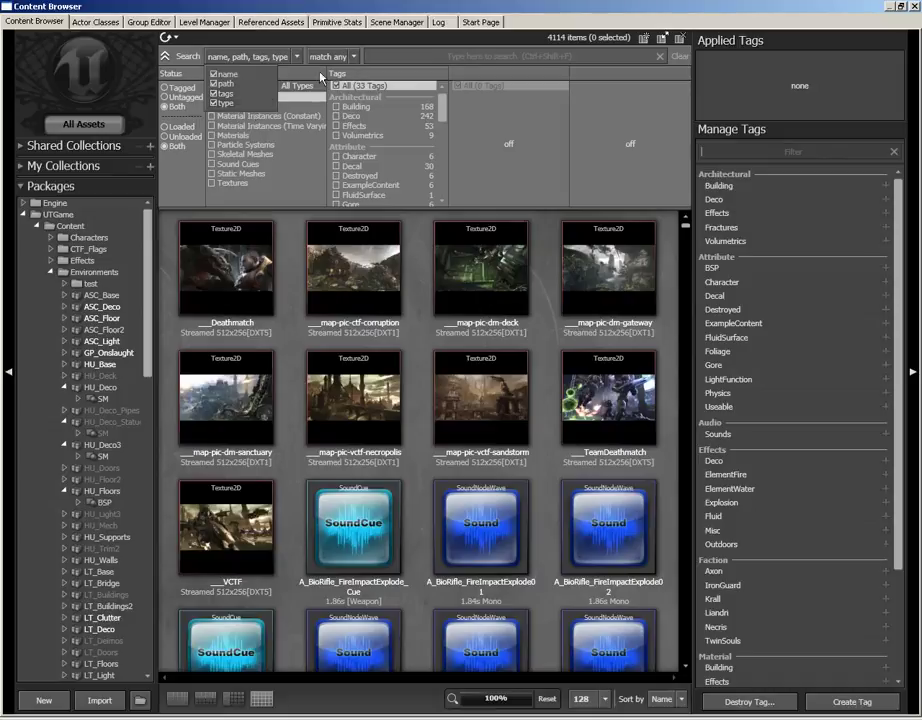
pyautogui.click(351, 57)
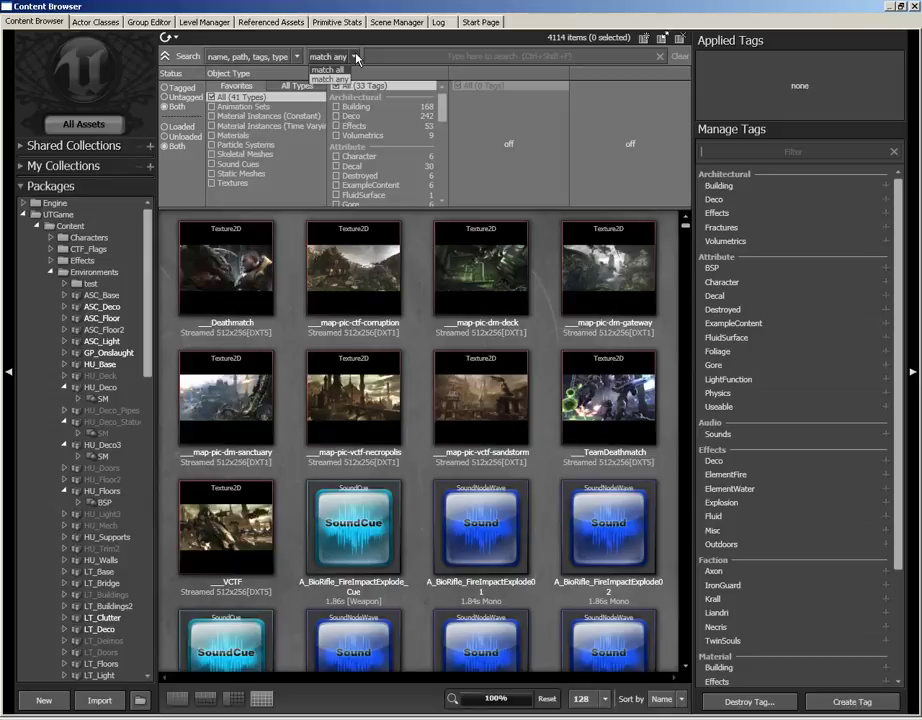
pyautogui.click(409, 57)
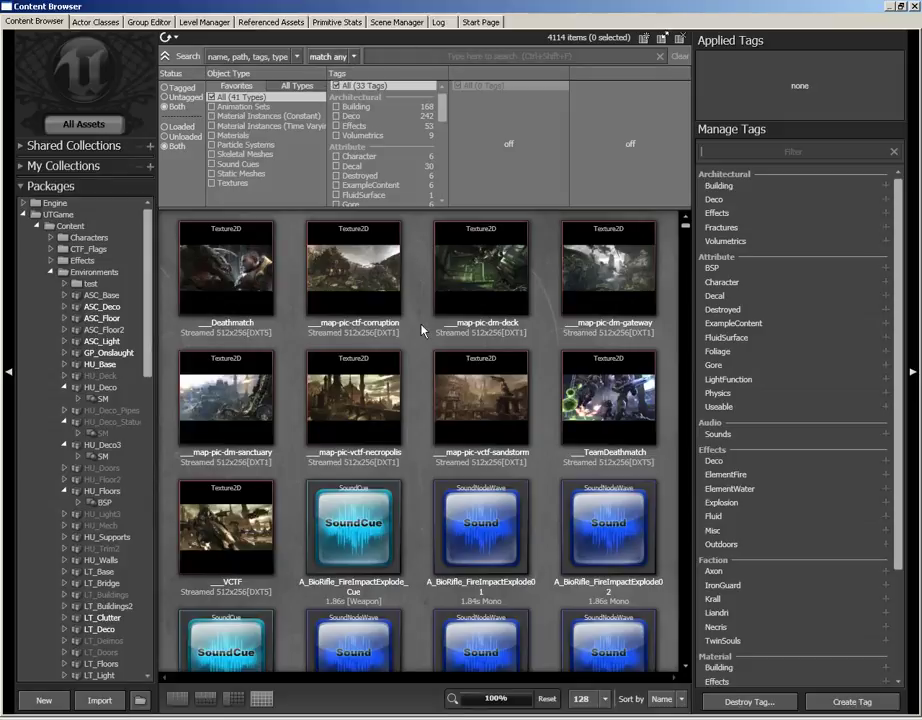
pyautogui.scroll(-1, 332, 508)
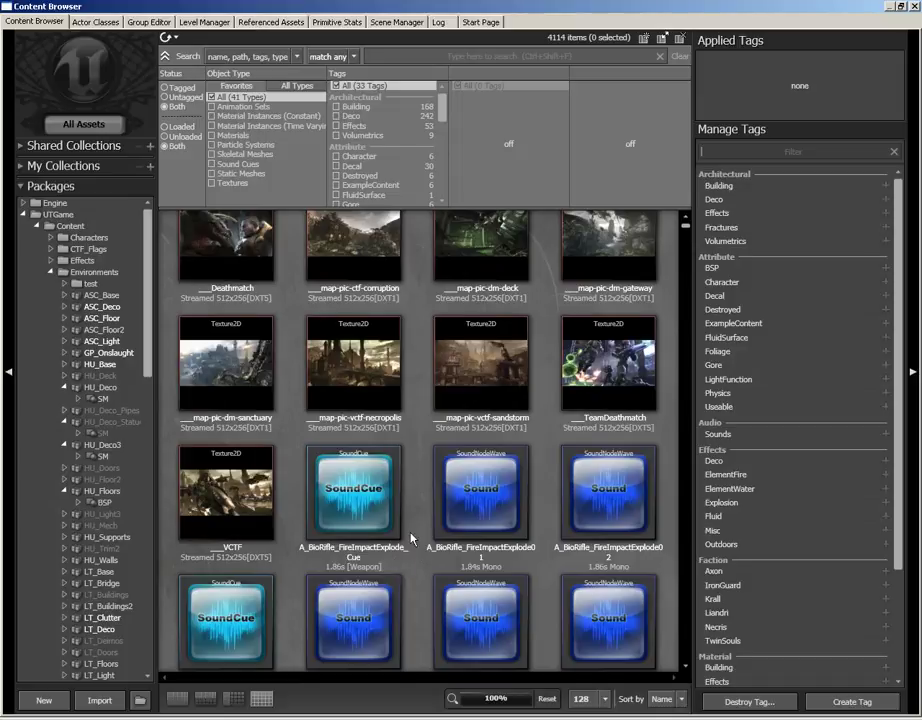
pyautogui.scroll(1, 403, 539)
# - Search all assets for "biorifle impact" with the match any mode
pyautogui.click(399, 55)
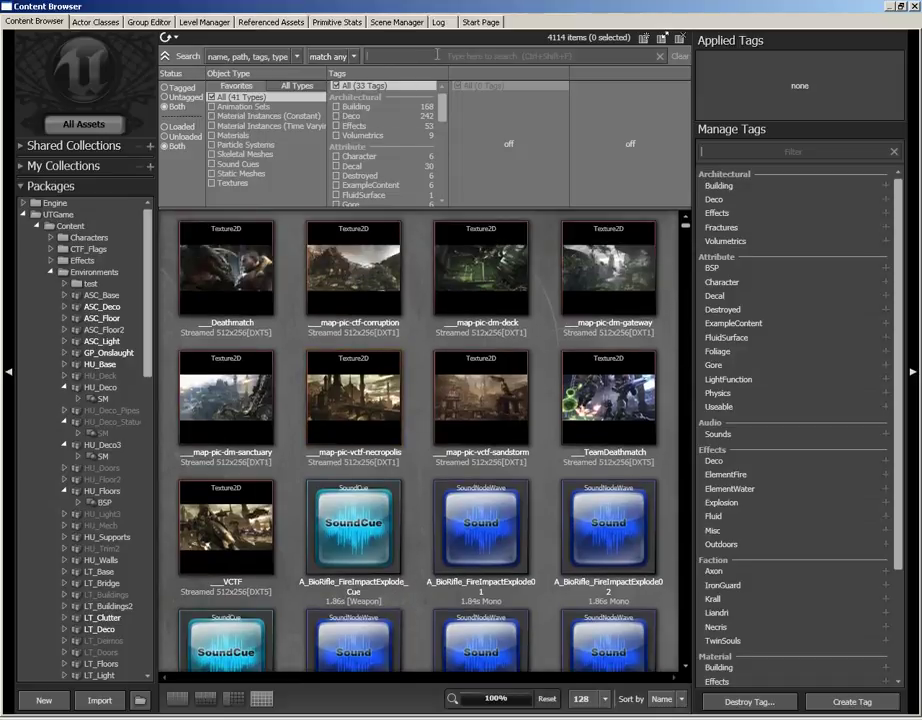
pyautogui.write('bi')
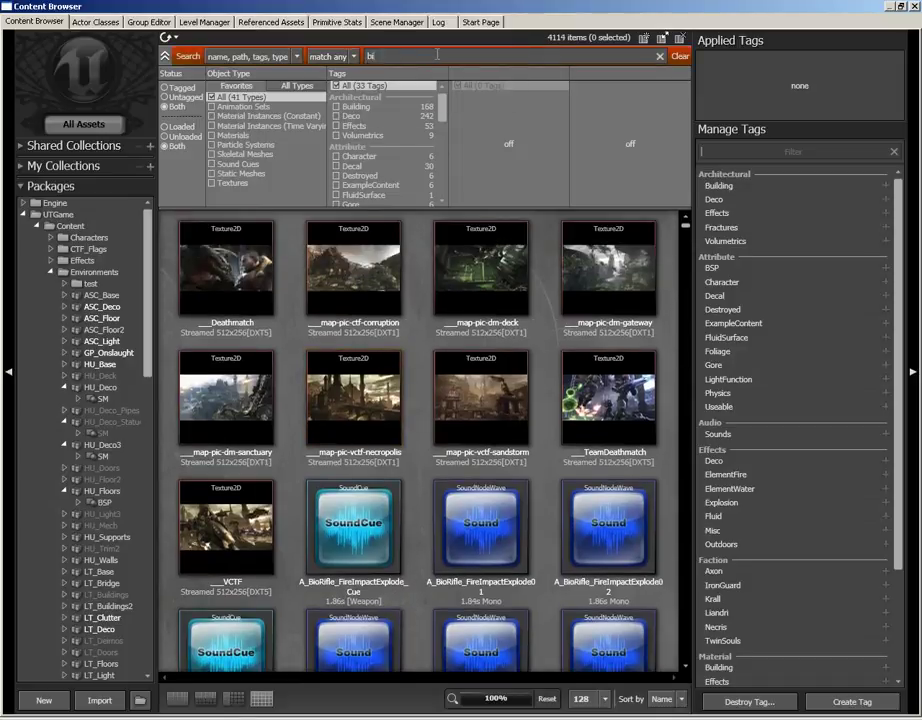
pyautogui.write('orifle')
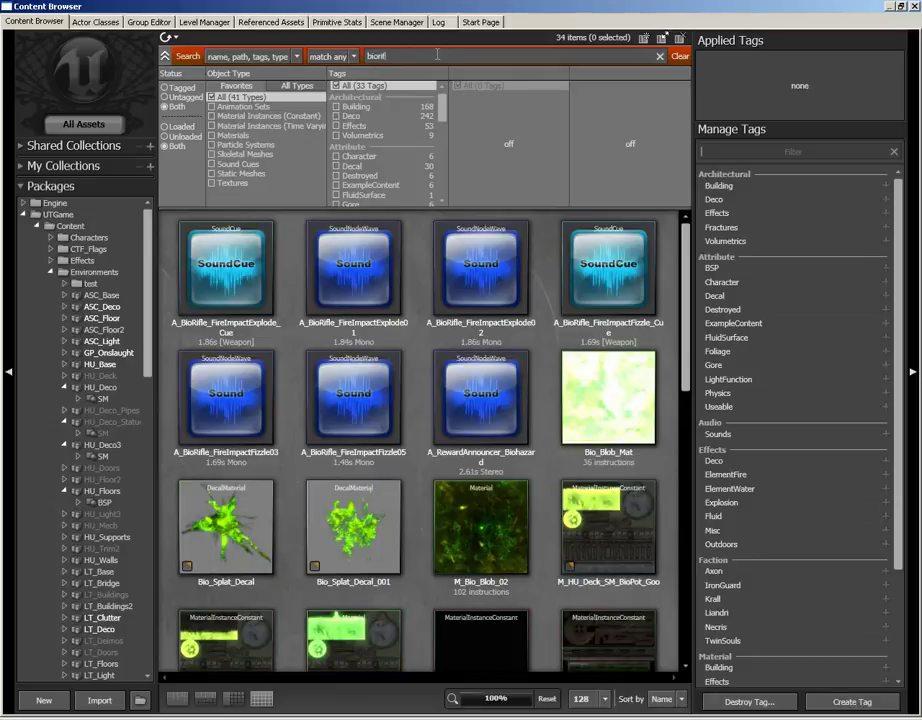
pyautogui.write(' impact')
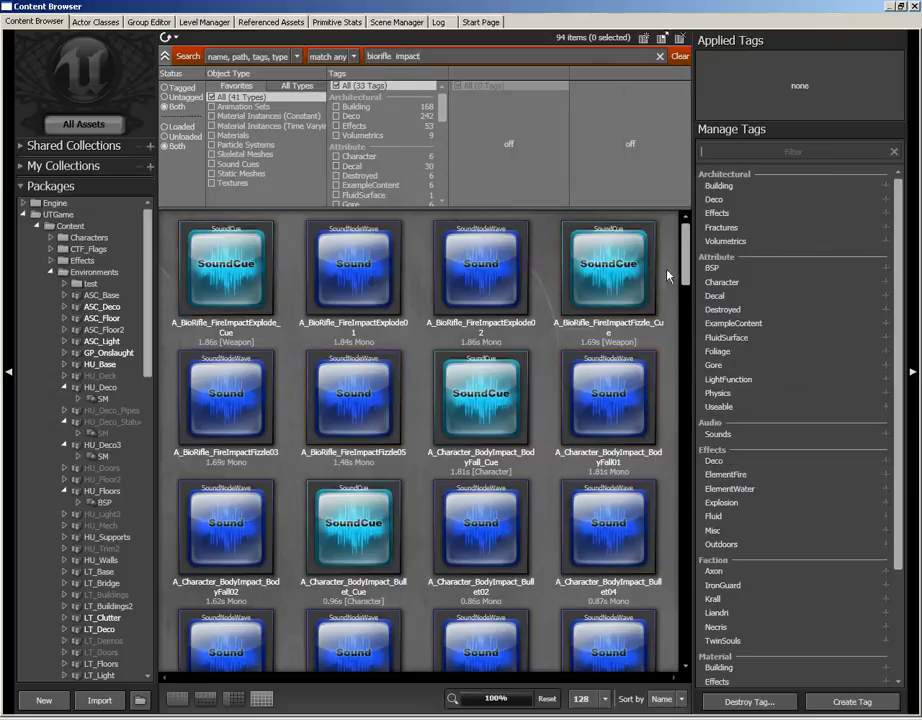
pyautogui.moveTo(685, 245)
pyautogui.mouseDown()
pyautogui.moveTo(680, 525)
pyautogui.moveTo(684, 245)
pyautogui.mouseUp()
# - Try the match all mode on the search, restoring match any and clearing the search text
pyautogui.click(345, 58)
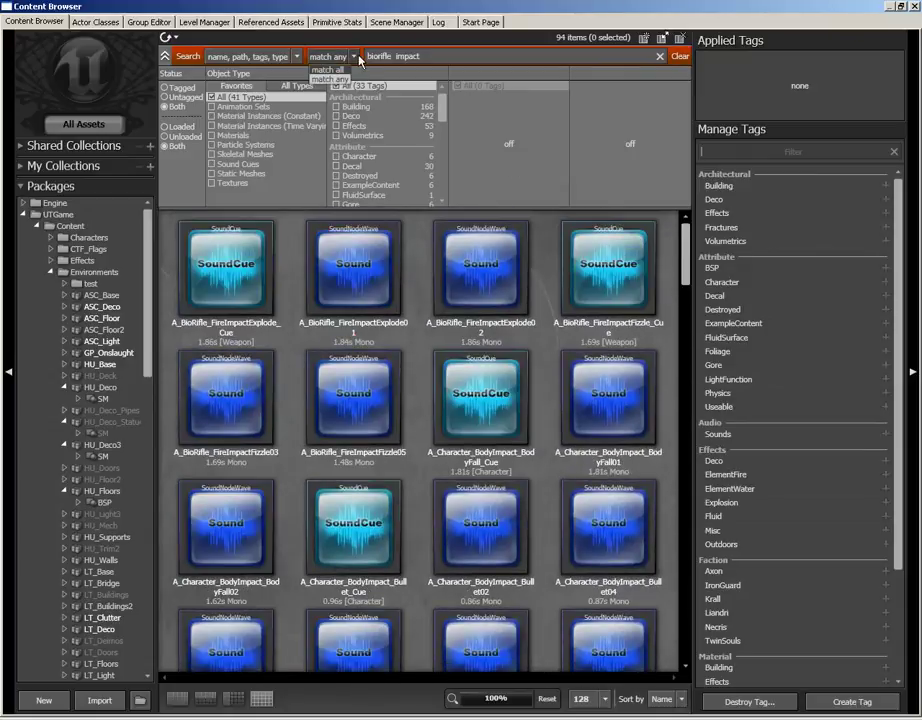
pyautogui.click(335, 73)
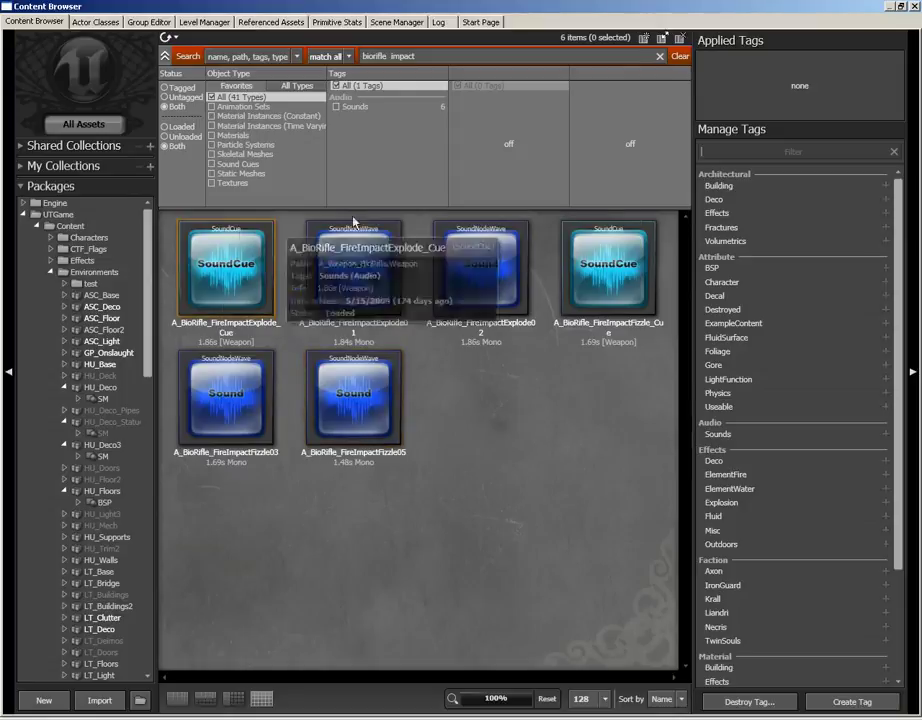
pyautogui.click(333, 57)
pyautogui.click(339, 78)
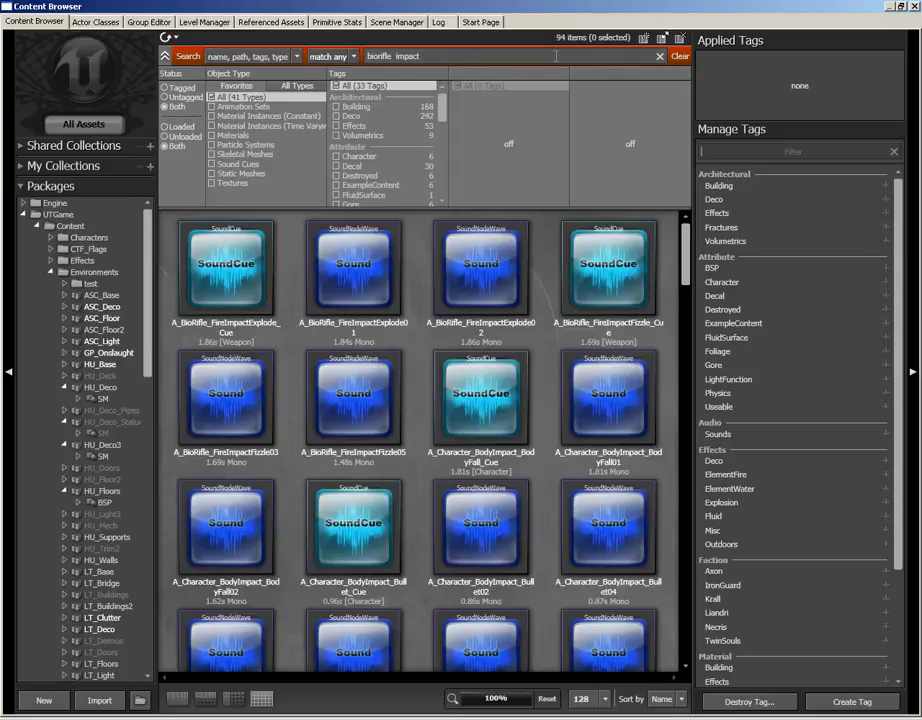
pyautogui.click(658, 57)
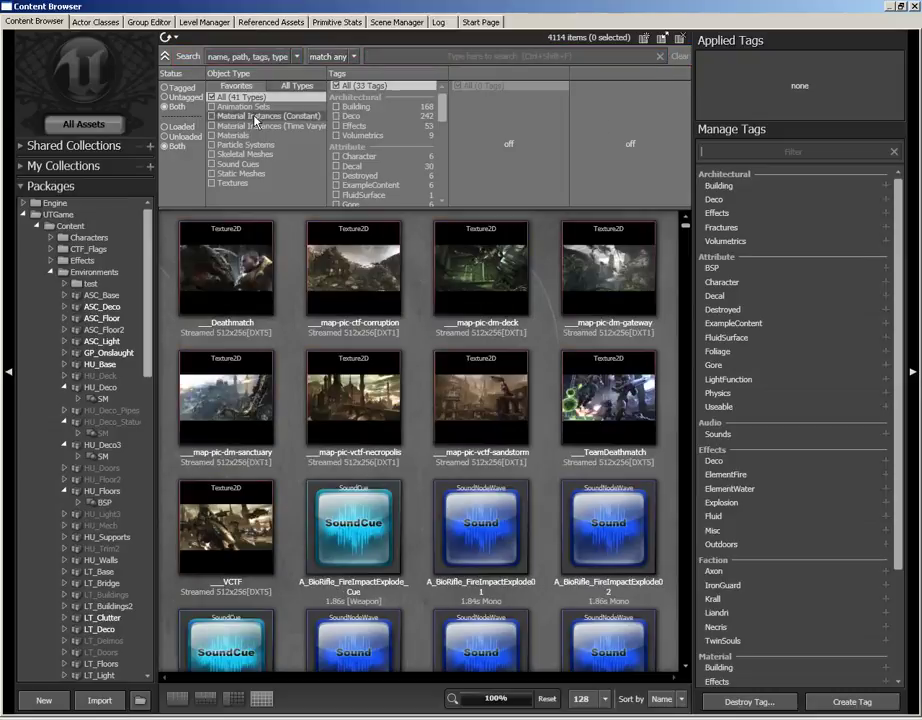
# - Filter the assets to Material Instances (Constant), Particle Systems and Sound Cues, and clear the filter again
pyautogui.click(211, 116)
pyautogui.click(211, 145)
pyautogui.click(211, 164)
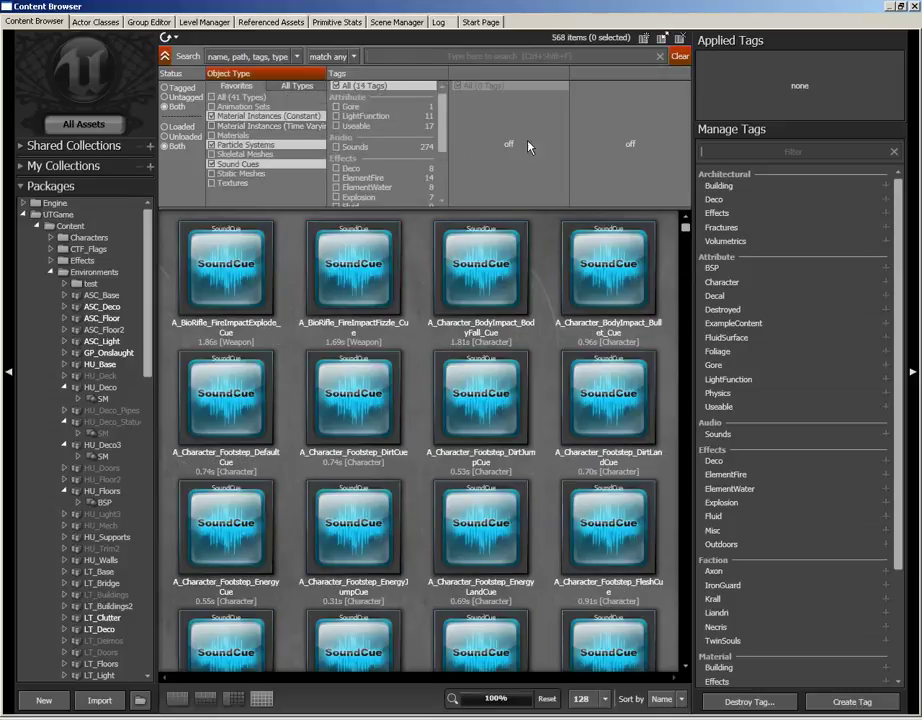
pyautogui.click(680, 58)
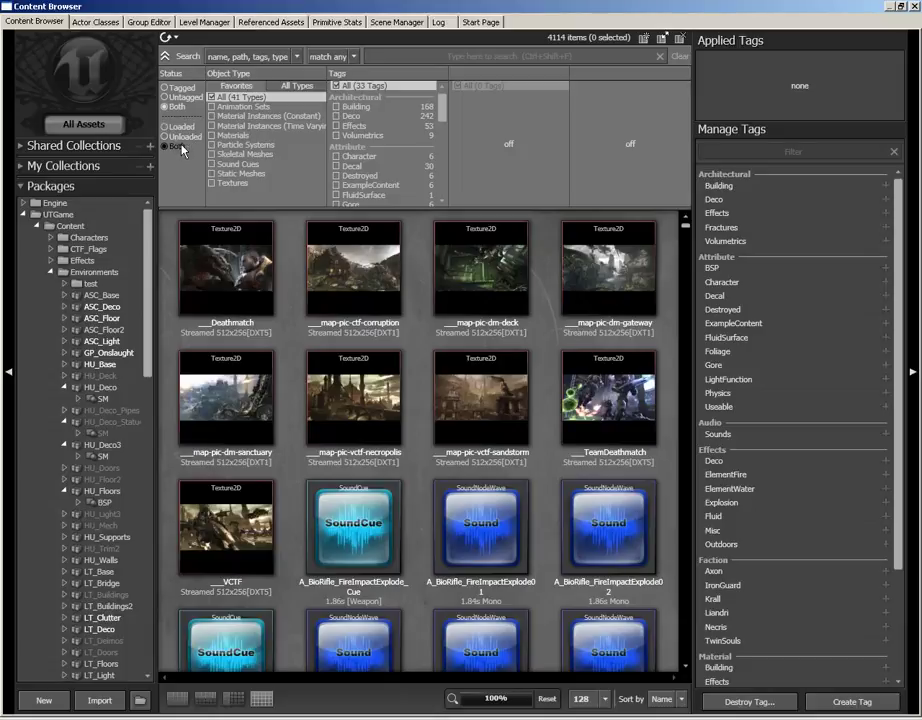
# - Try filtering the assets by Loaded and by Unloaded status, restoring Both after each
pyautogui.click(182, 127)
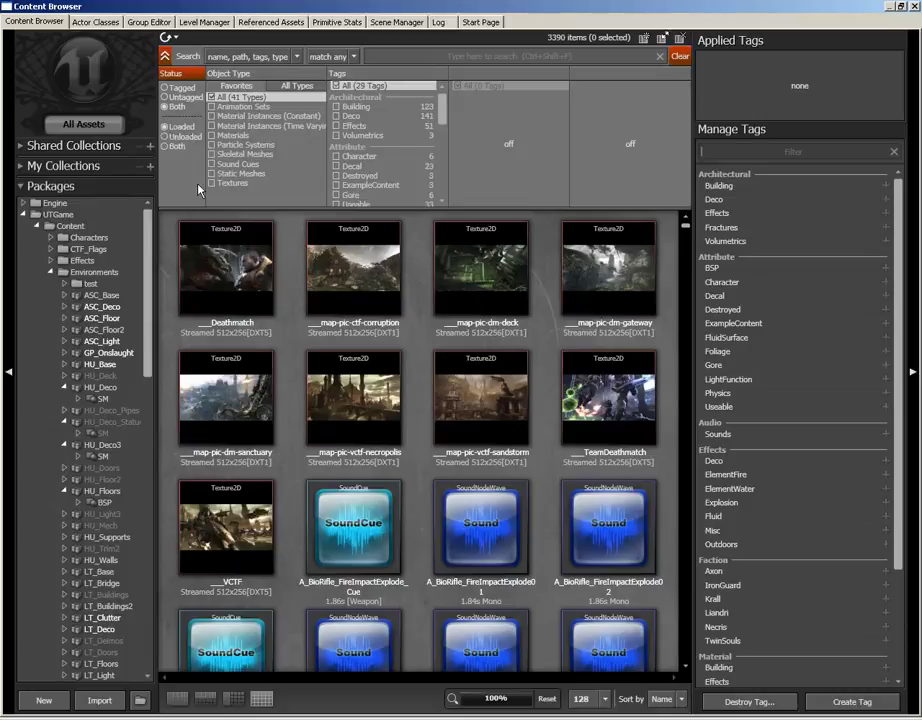
pyautogui.click(181, 147)
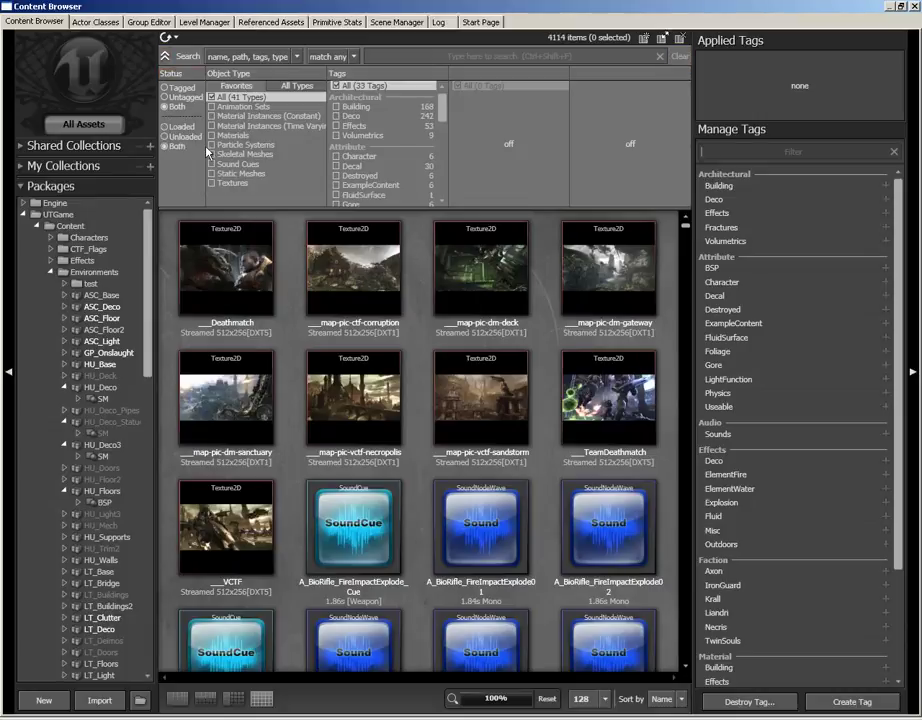
pyautogui.click(182, 137)
pyautogui.click(180, 147)
# - List all object types and add Decal Materials to the favorites
pyautogui.click(282, 88)
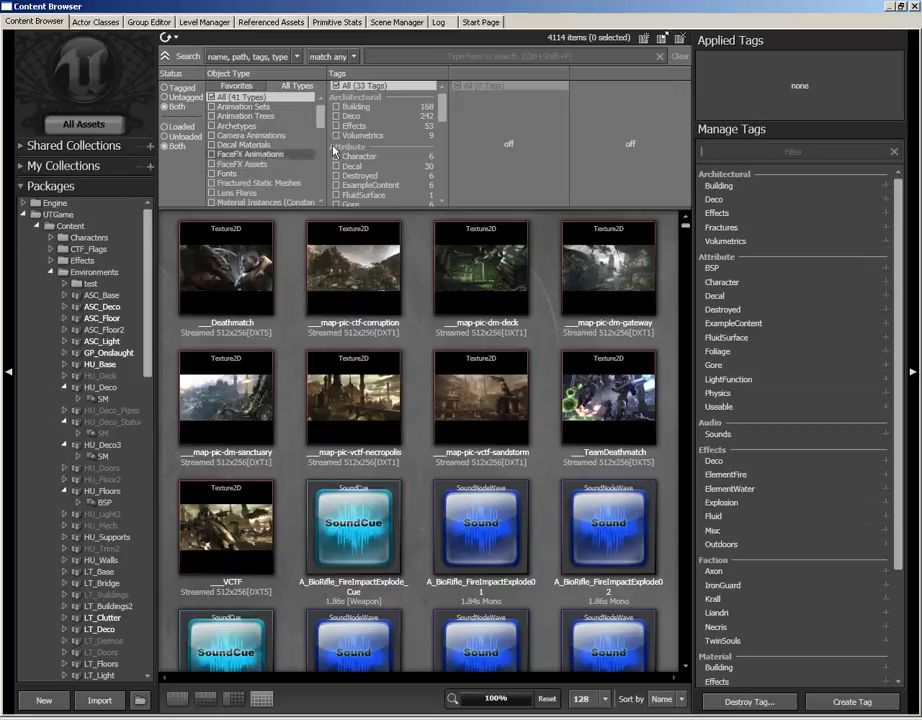
pyautogui.moveTo(320, 112)
pyautogui.mouseDown()
pyautogui.moveTo(320, 196)
pyautogui.moveTo(320, 112)
pyautogui.mouseUp()
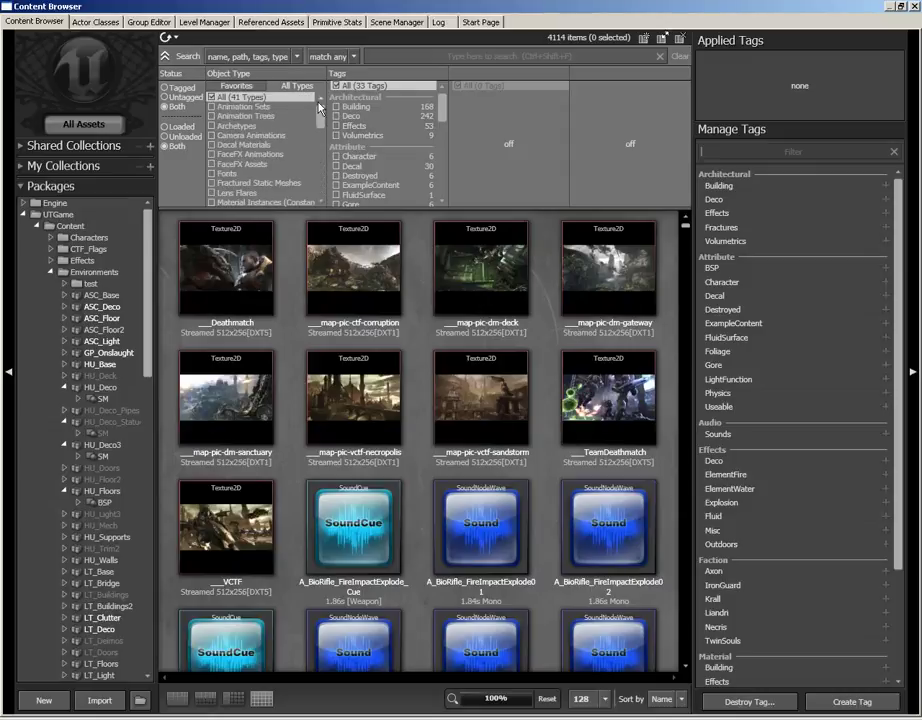
pyautogui.click(262, 151)
pyautogui.rightClick(262, 151)
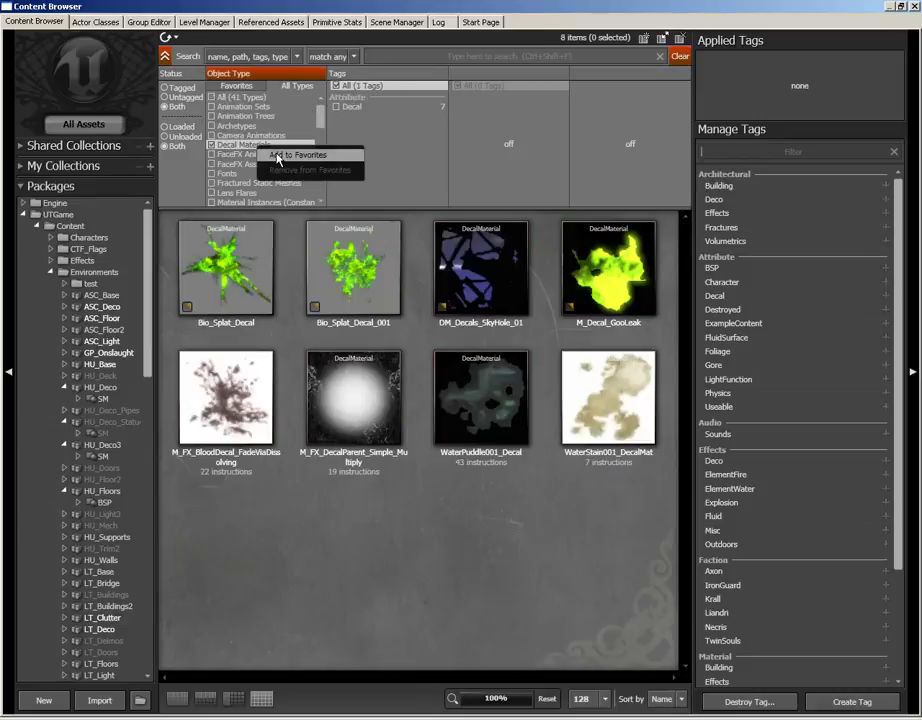
pyautogui.click(292, 155)
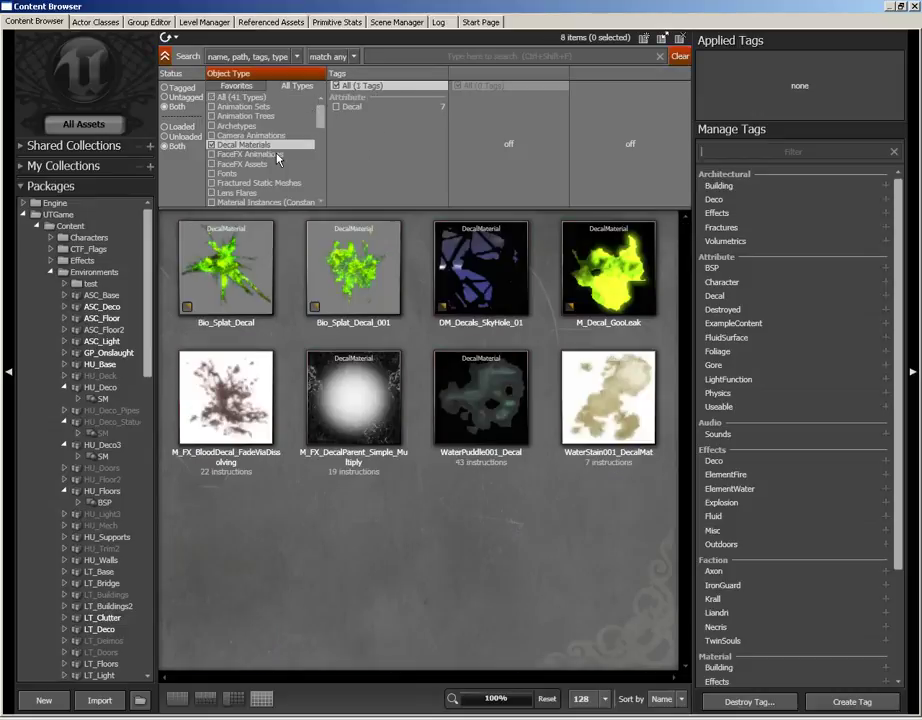
# - Return to the favorite object types, filter by Decal Materials, and reset the filter to all types
pyautogui.click(237, 88)
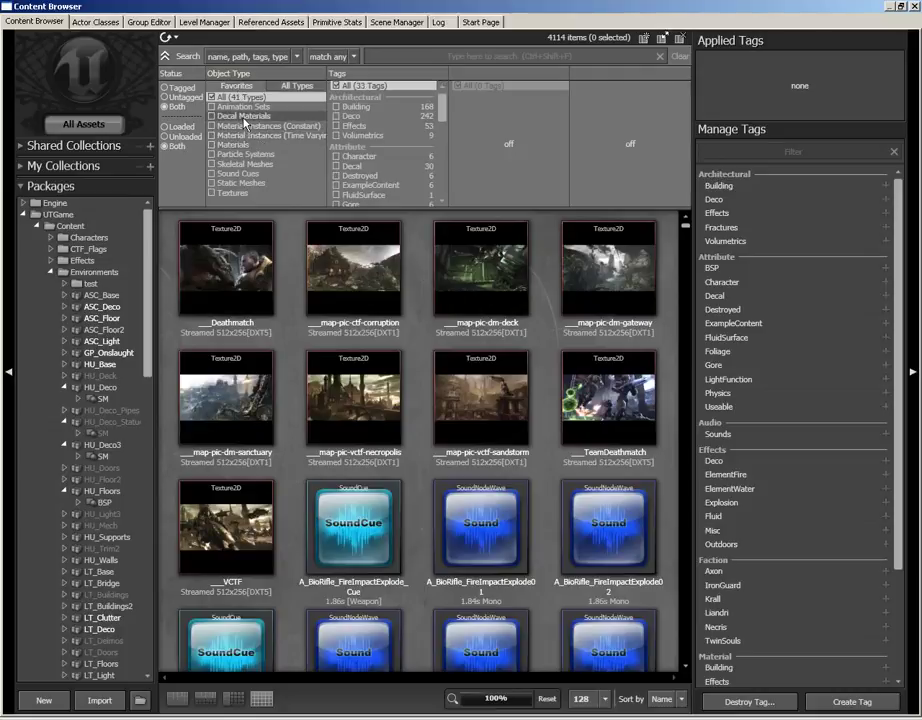
pyautogui.click(244, 117)
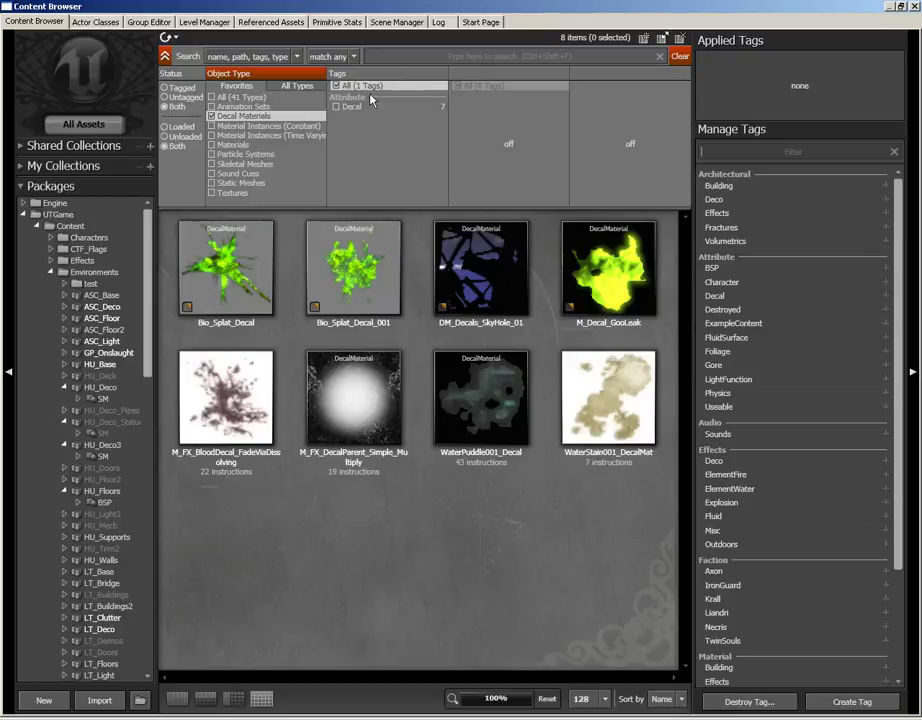
pyautogui.click(226, 97)
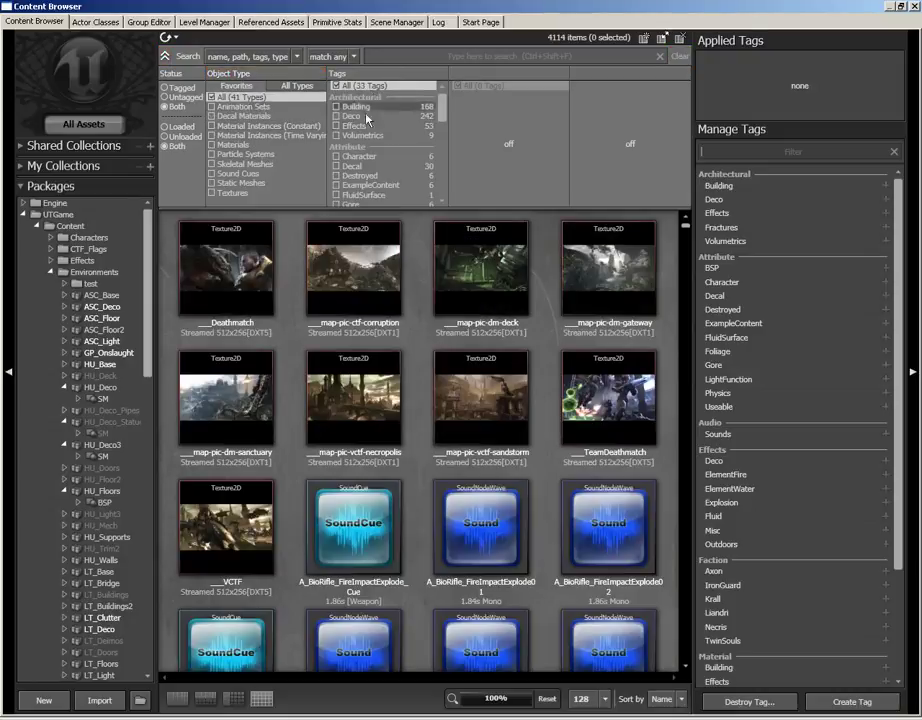
pyautogui.moveTo(448, 272)
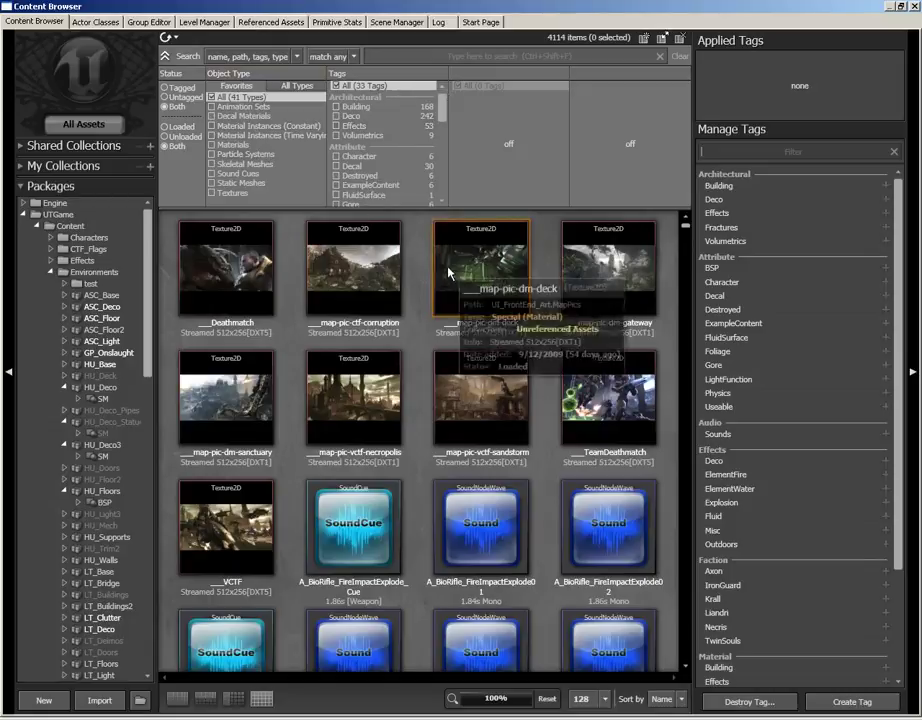
# - Filter the assets to Particle Systems tagged both Explosion and ElementFire, and inspect the details of PS_Vehicle_DamageImpact
pyautogui.click(233, 155)
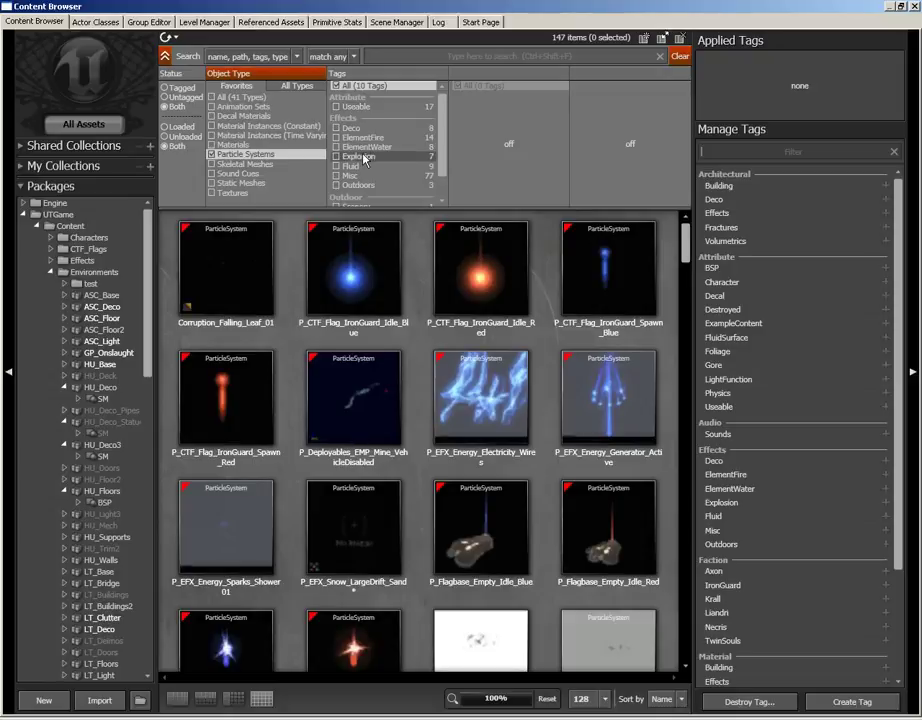
pyautogui.click(341, 158)
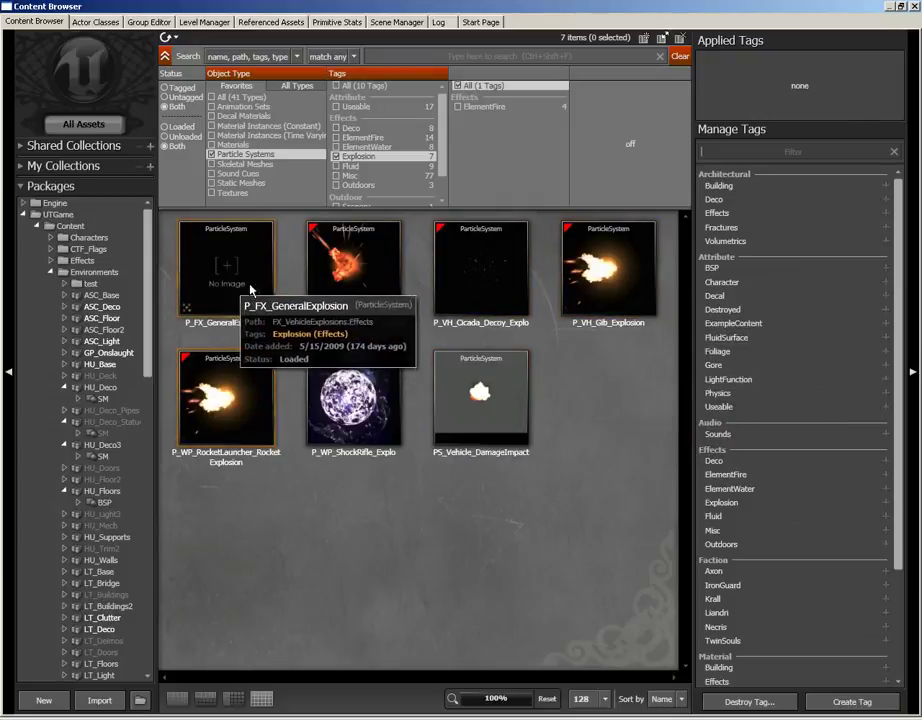
pyautogui.click(460, 106)
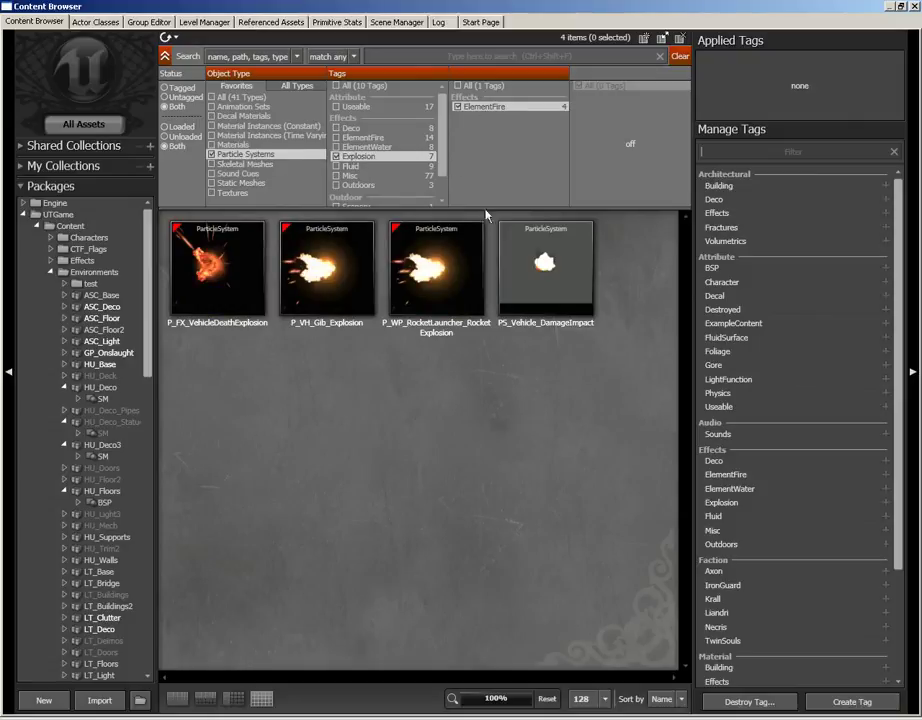
pyautogui.moveTo(556, 270)
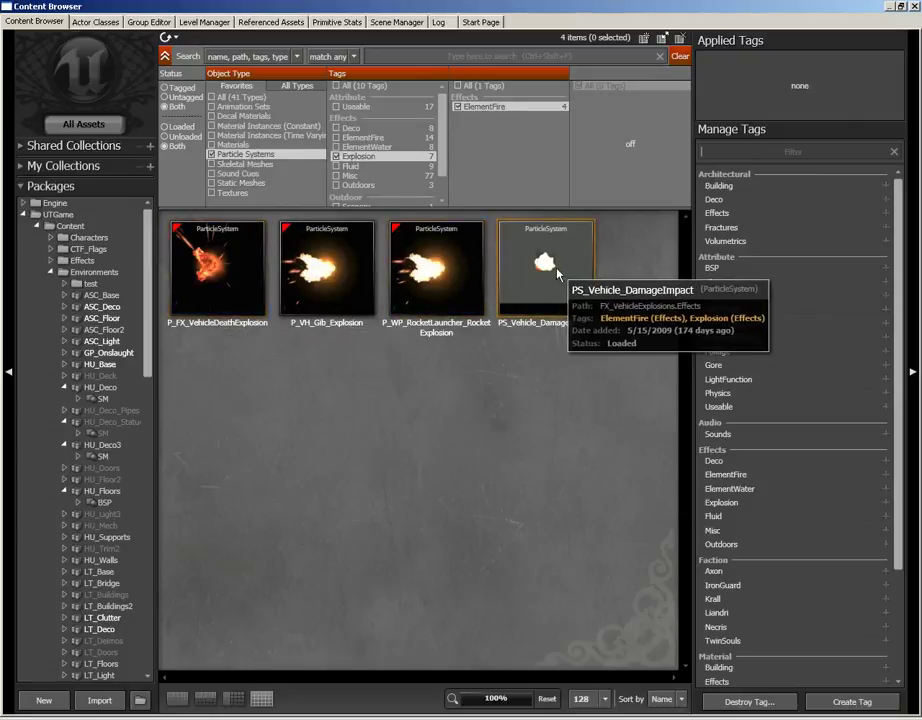